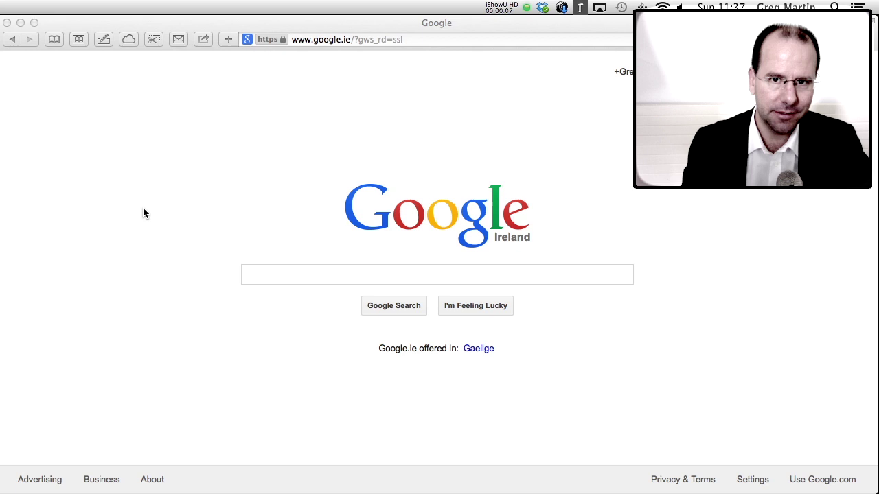
# - Search Google for 'HIV data' and open the 'Data - unaids' result
pyautogui.click(269, 274)
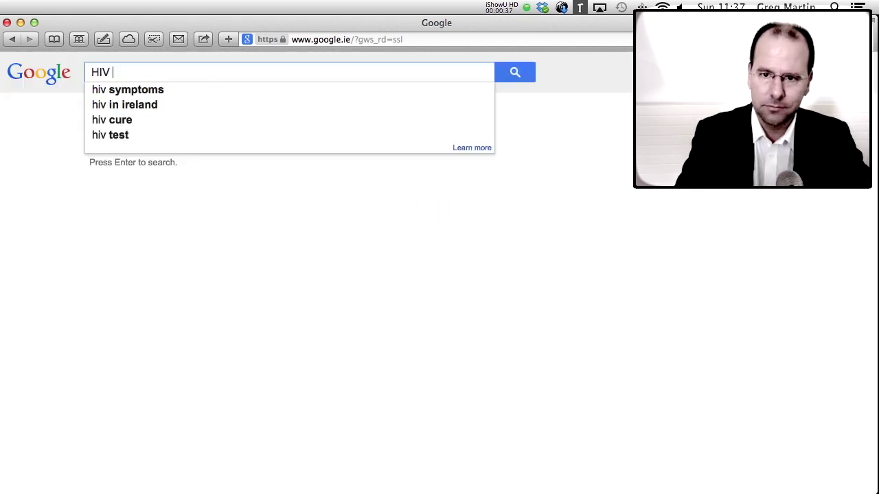
pyautogui.write('data')
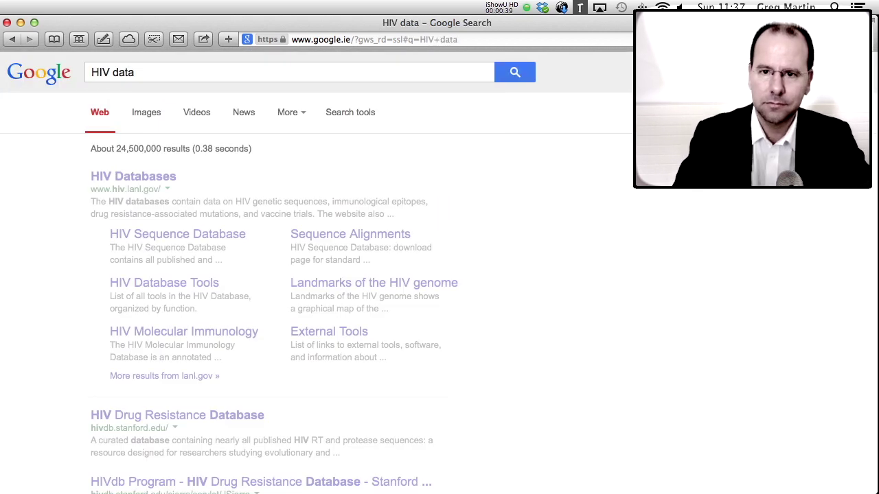
pyautogui.press('Return')
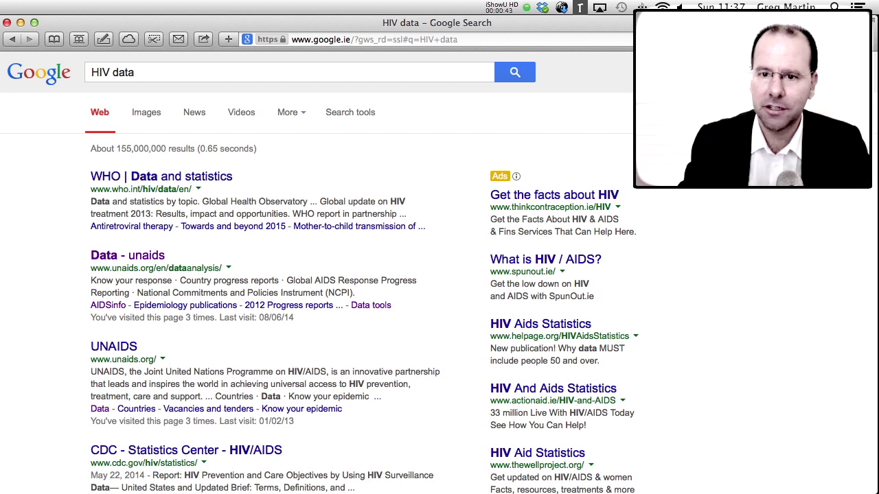
pyautogui.click(147, 262)
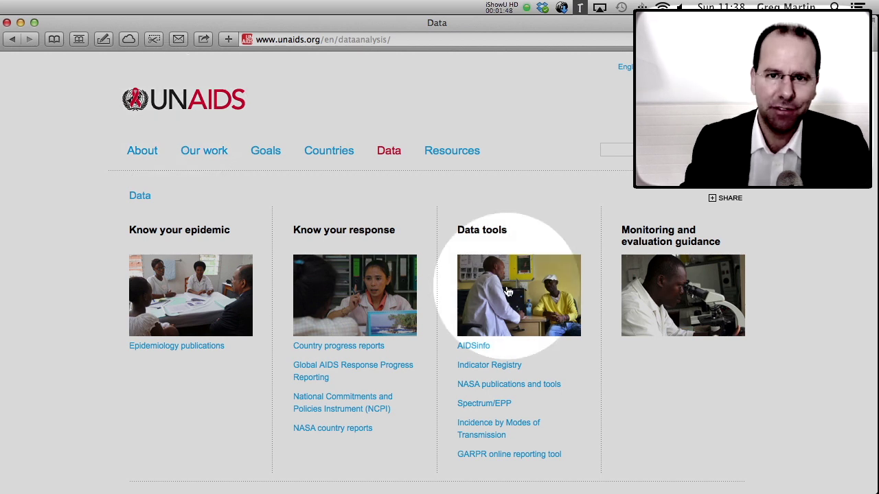
# - Open AIDSinfo and step through the sexual transmission, treatment and AVOID TB DEATHS map topics
pyautogui.click(481, 349)
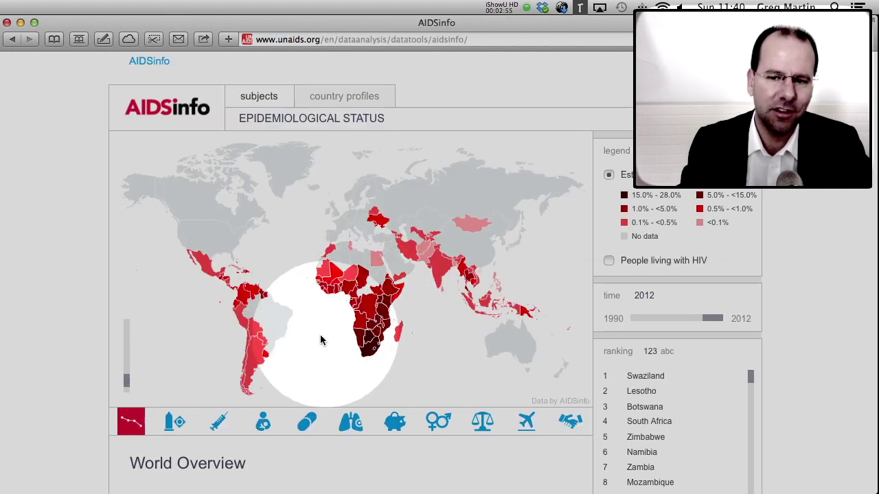
pyautogui.click(177, 424)
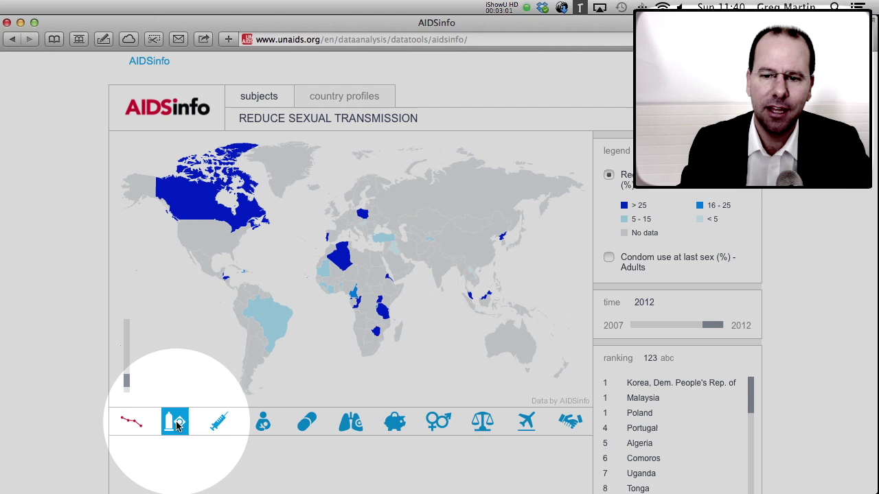
pyautogui.click(307, 427)
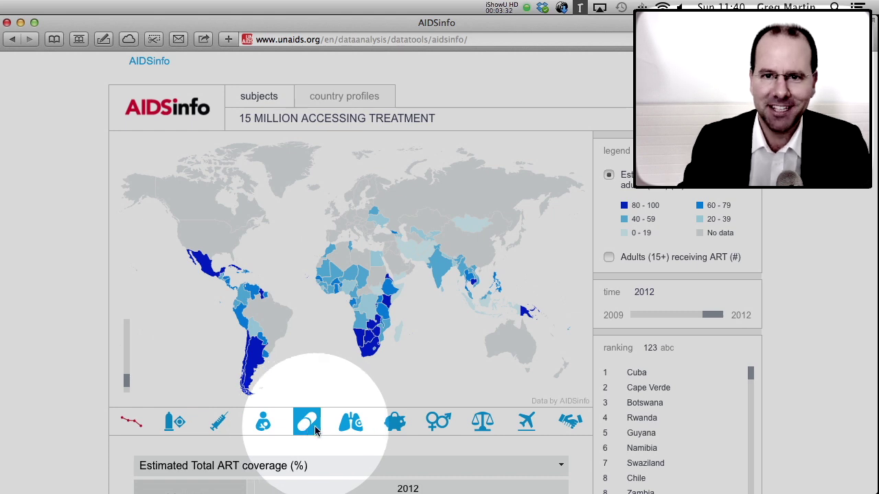
pyautogui.click(347, 430)
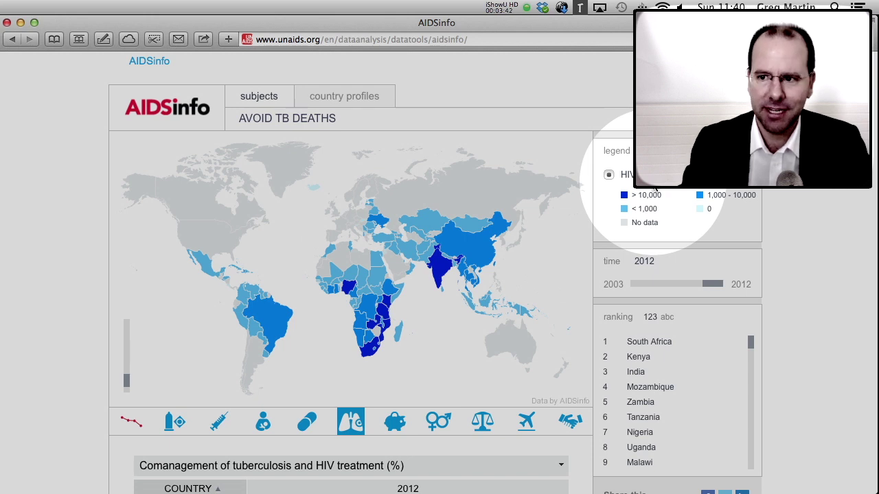
pyautogui.scroll(-5, 652, 248)
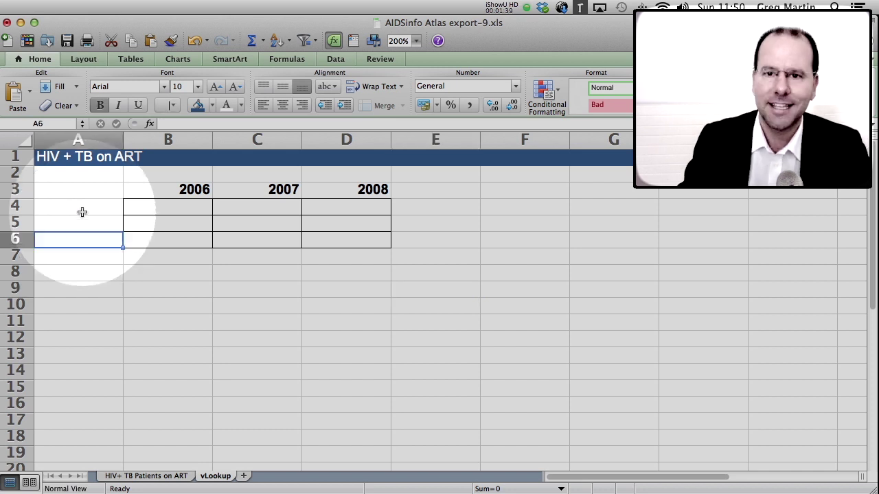
# - Give A4:A9 list validation sourced from 'HIV+ TB Patients on ART'!A2:A235
pyautogui.moveTo(82, 208); pyautogui.dragTo(82, 282)
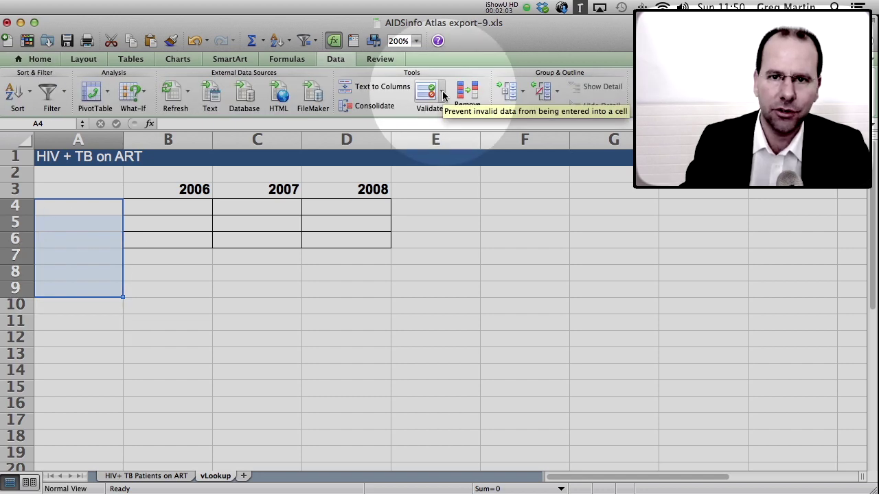
pyautogui.click(443, 95)
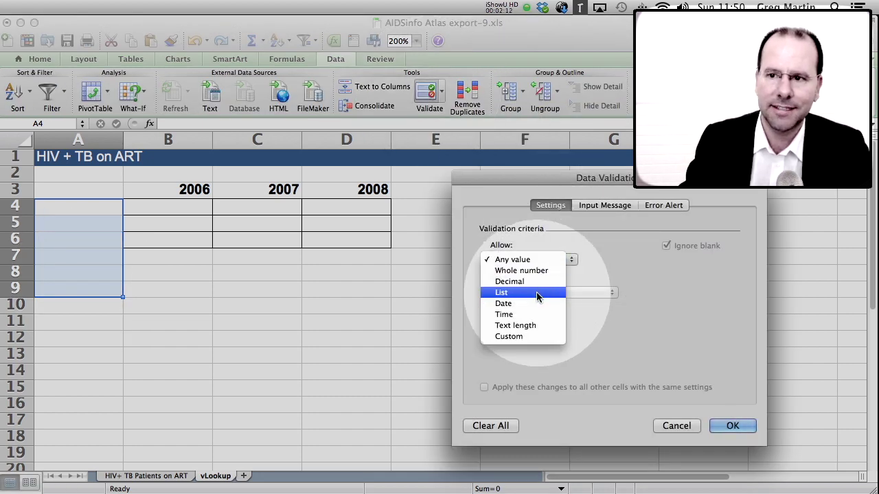
pyautogui.click(536, 291)
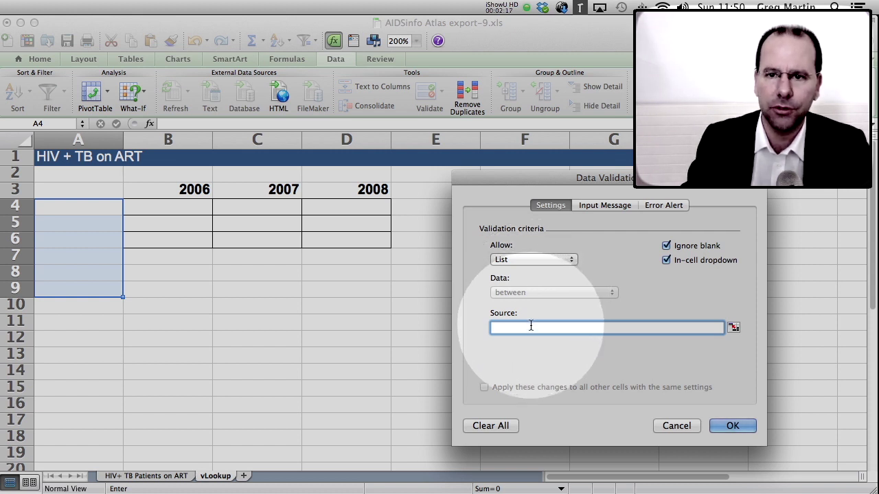
pyautogui.click(732, 329)
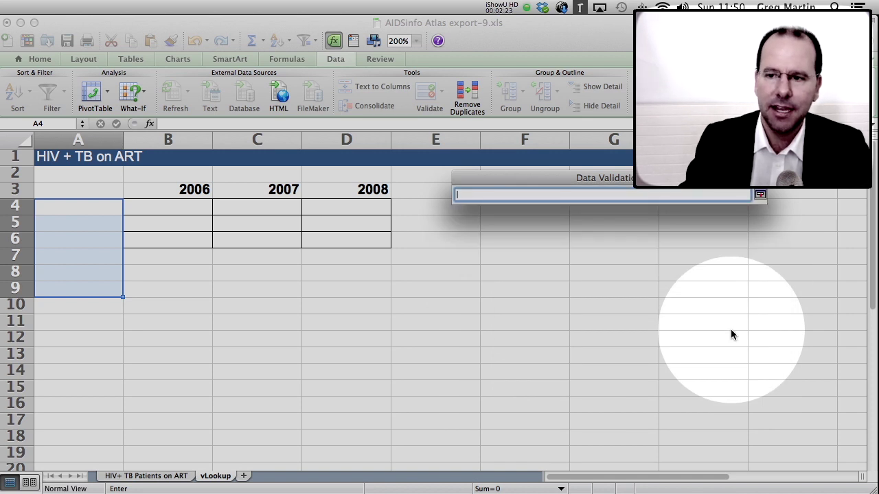
pyautogui.click(139, 477)
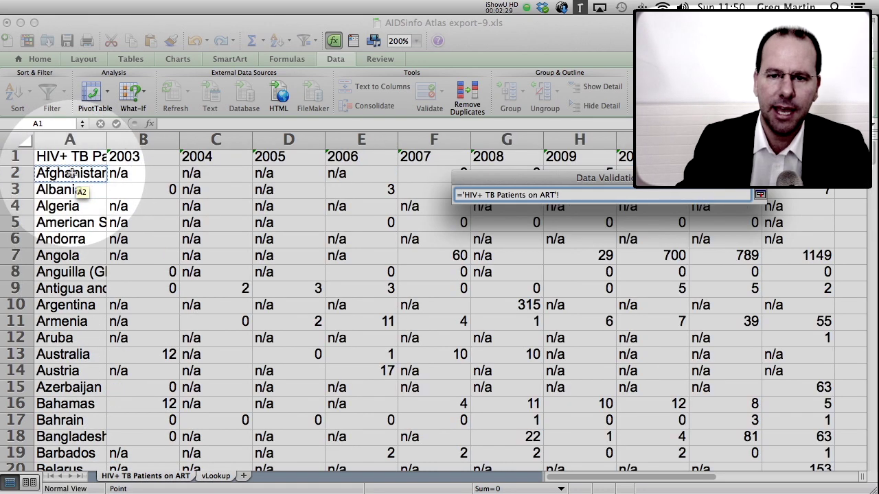
pyautogui.moveTo(71, 174); pyautogui.dragTo(68, 354)
pyautogui.click(759, 195)
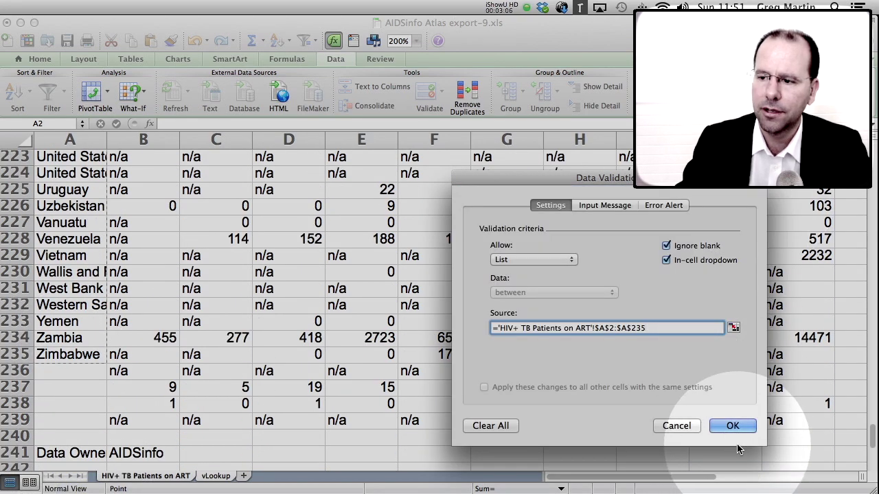
pyautogui.click(737, 426)
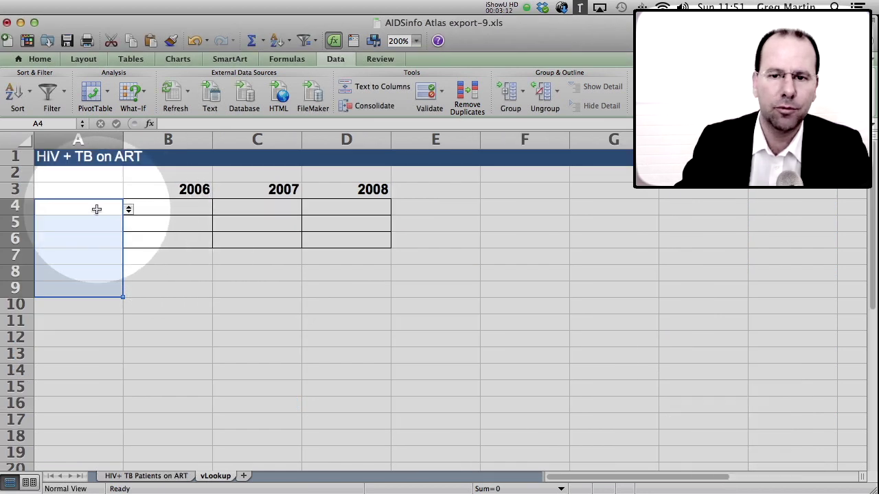
# - Pick Brazil from the country dropdown in cell A4
pyautogui.click(128, 210)
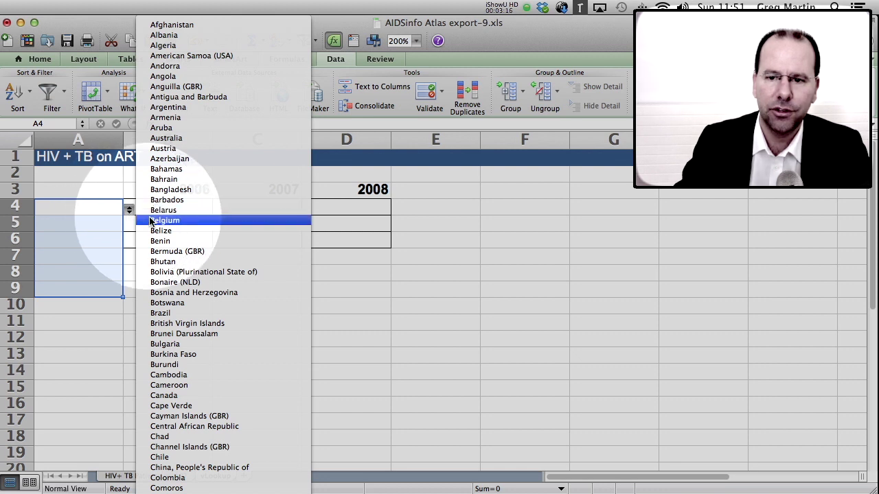
pyautogui.click(163, 313)
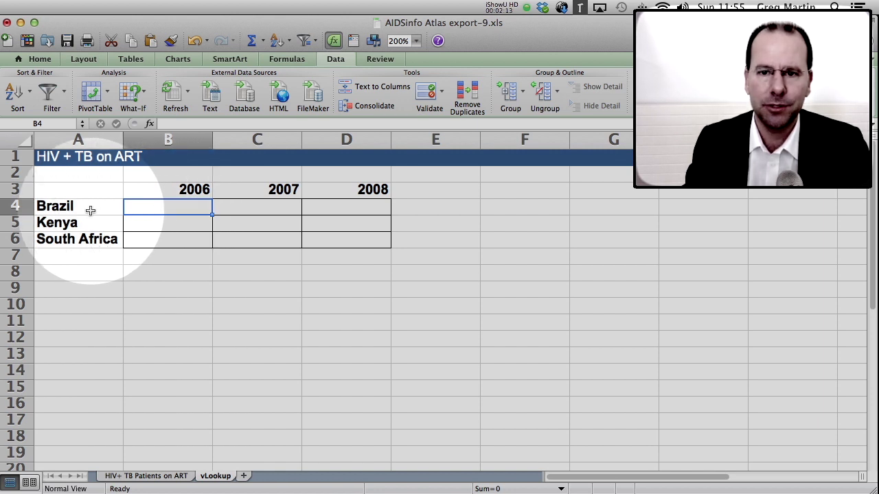
pyautogui.click(146, 476)
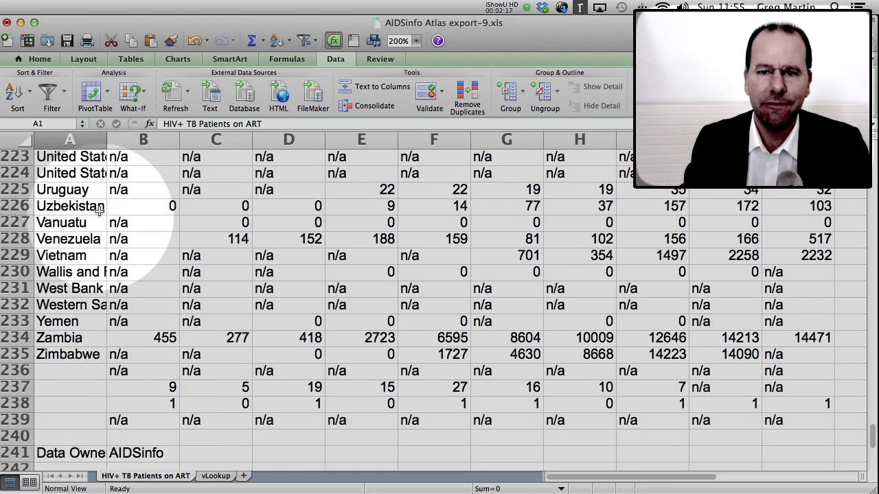
pyautogui.scroll(10, 90, 252)
pyautogui.scroll(15, 90, 252)
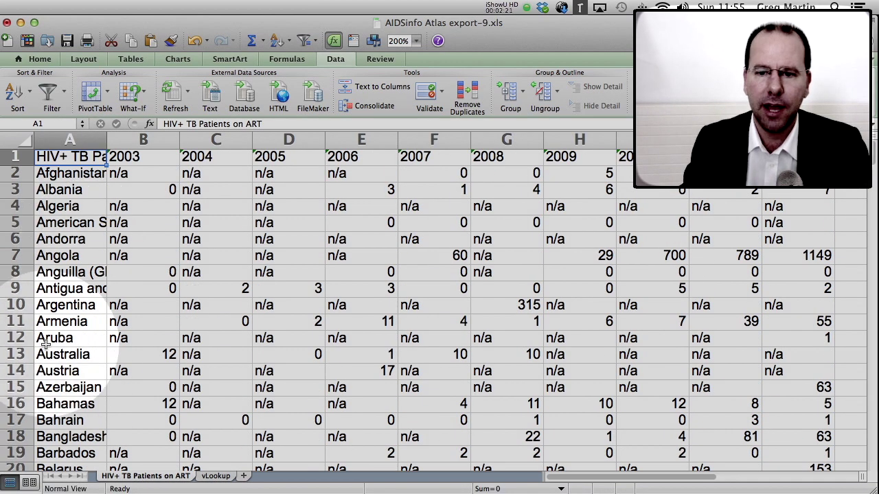
pyautogui.scroll(-4, 92, 249)
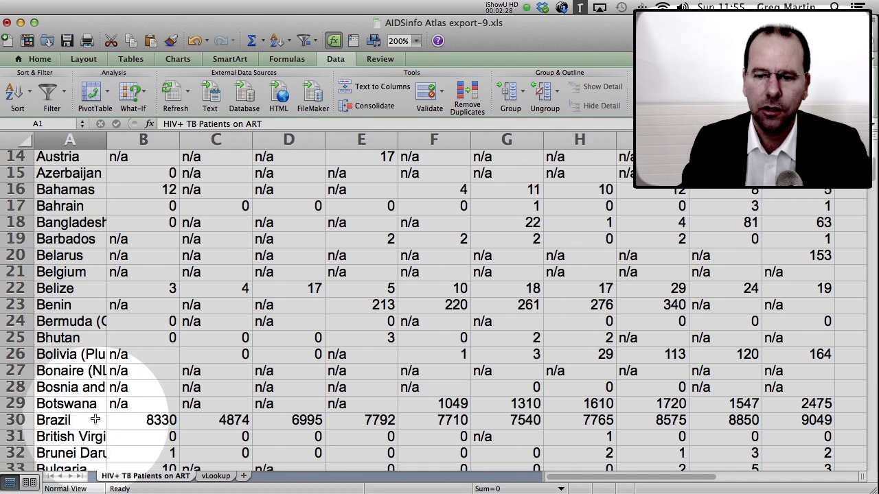
pyautogui.click(378, 424)
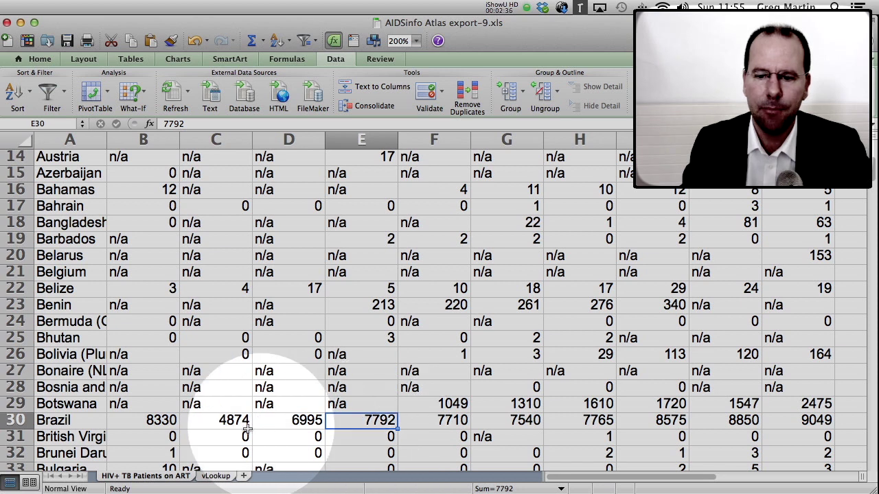
pyautogui.click(217, 475)
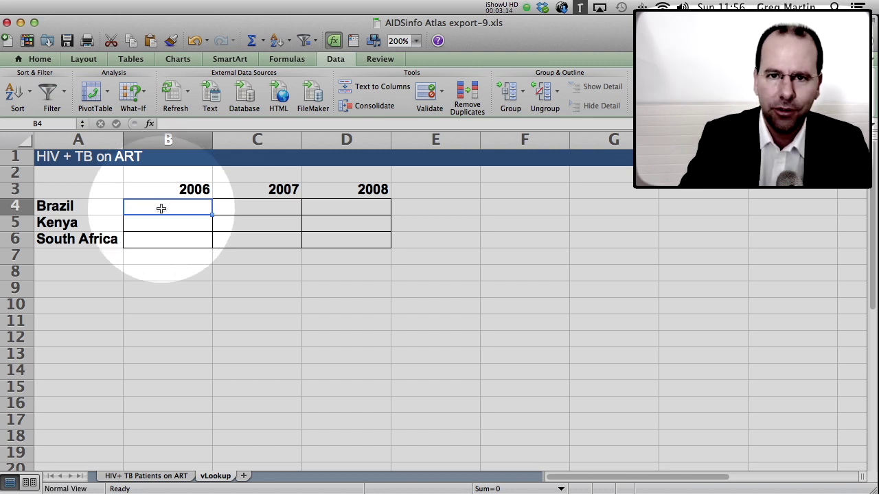
# - Begin a lookup formula in Brazil's 2006 cell with =vlookup(
pyautogui.write('=')
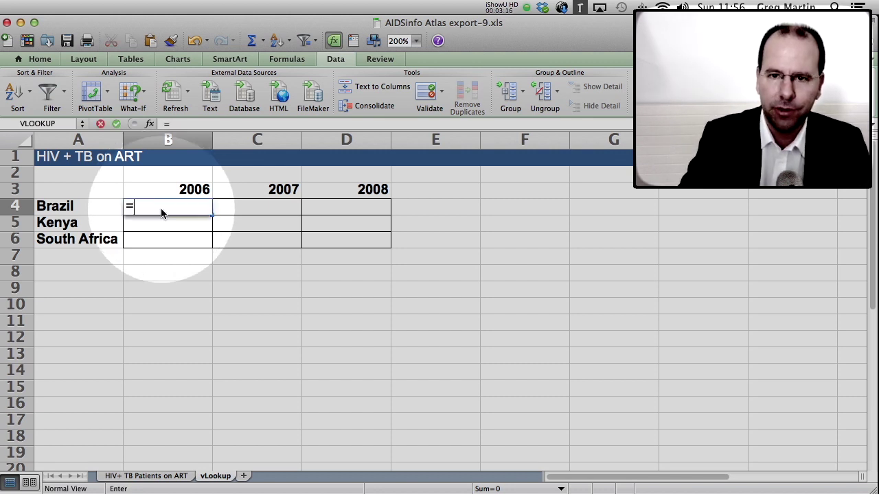
pyautogui.write('vl')
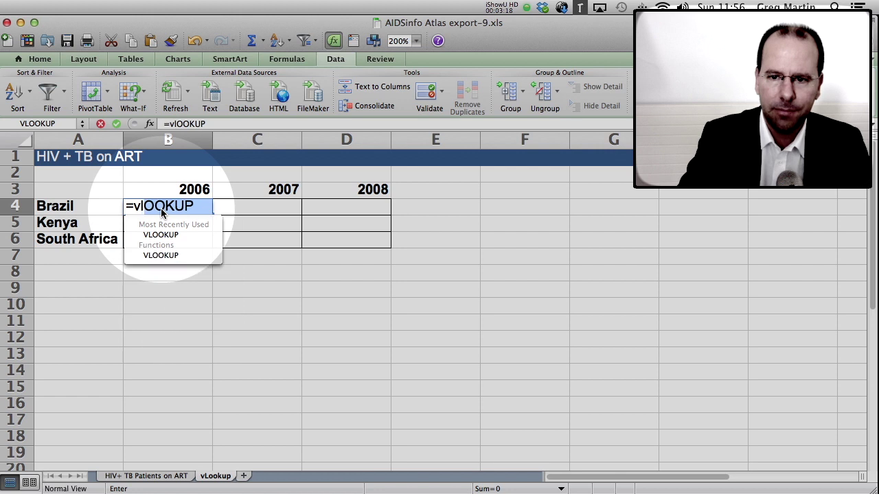
pyautogui.write('ookup(')
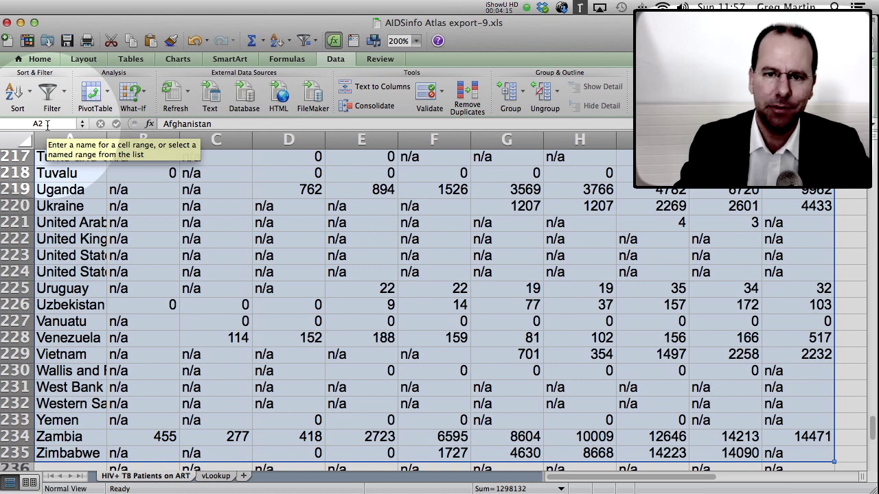
# - Name the selected country data range all_data in the Name Box
pyautogui.click(47, 123)
pyautogui.write('all')
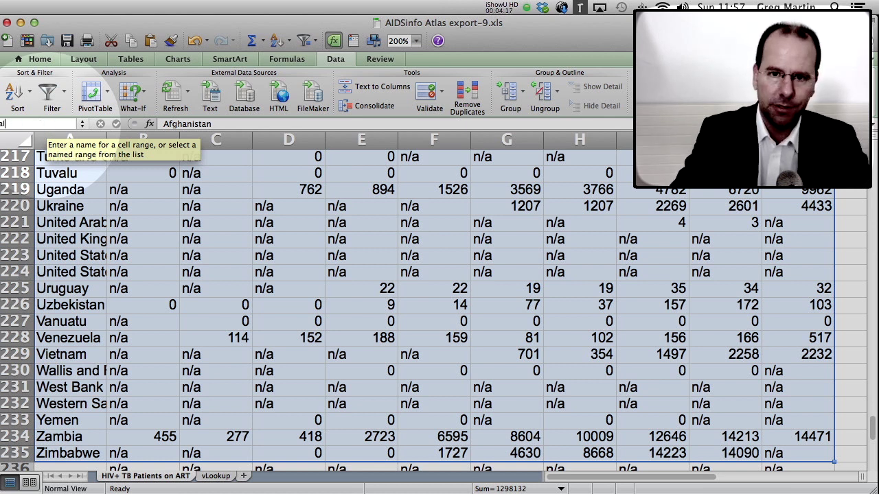
pyautogui.write('_data')
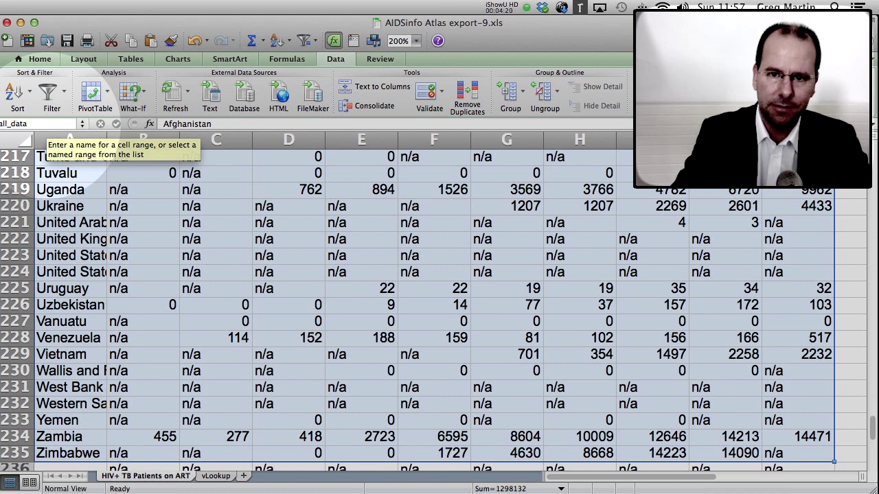
pyautogui.press('Return')
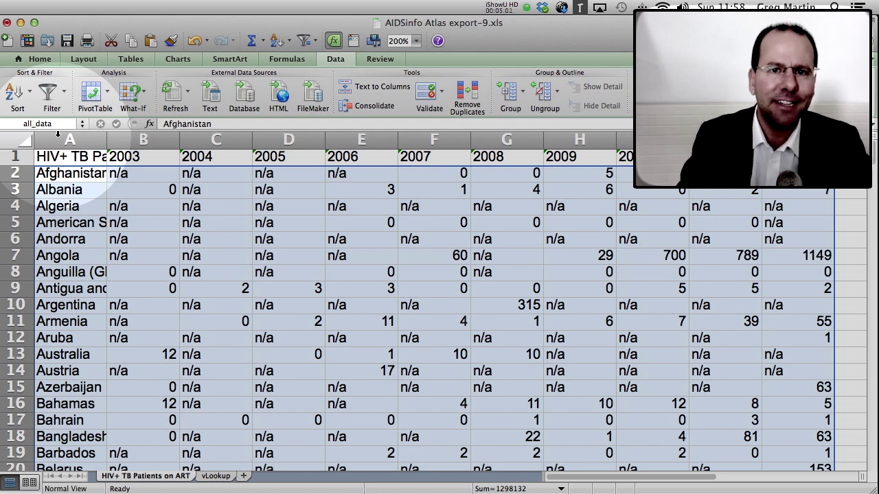
# - Enter =vlookup(A4,all_data,5,false) in B4 for Brazil's 2006 value
pyautogui.click(160, 205)
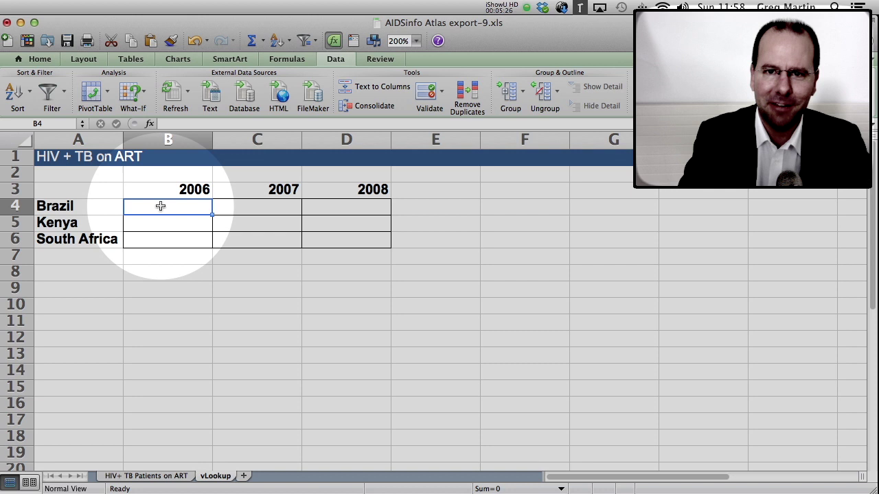
pyautogui.write('=')
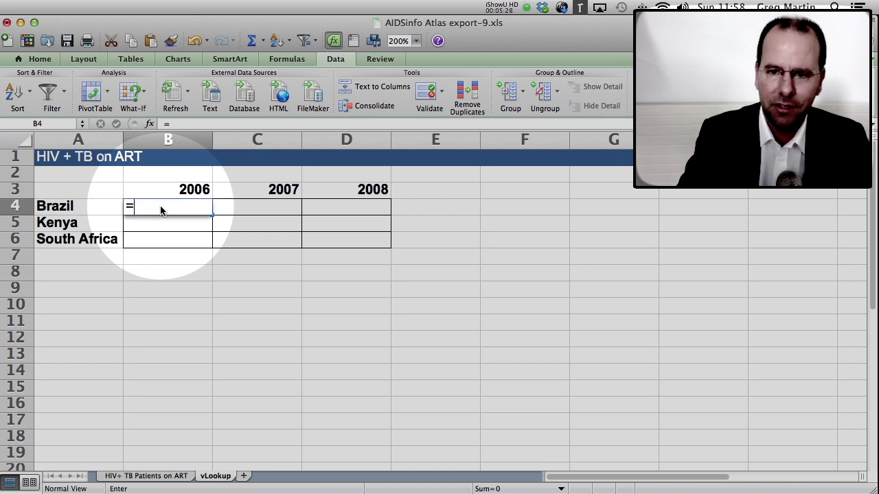
pyautogui.write('vlookup(')
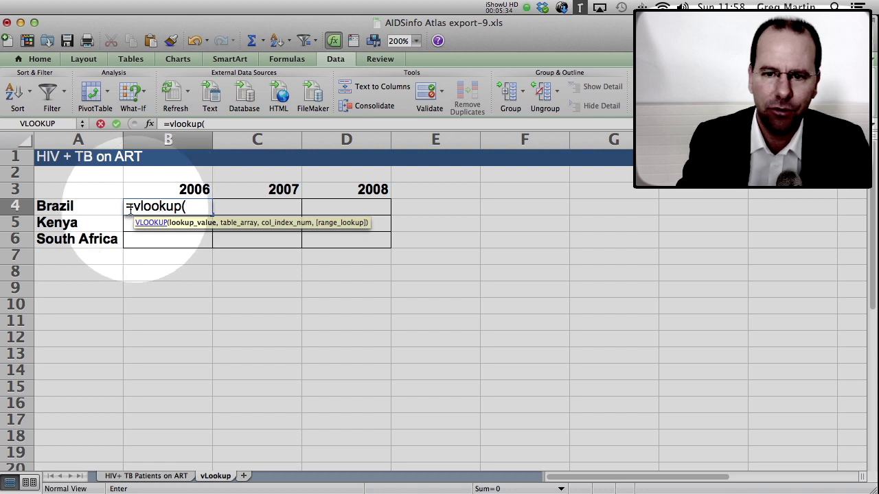
pyautogui.click(95, 206)
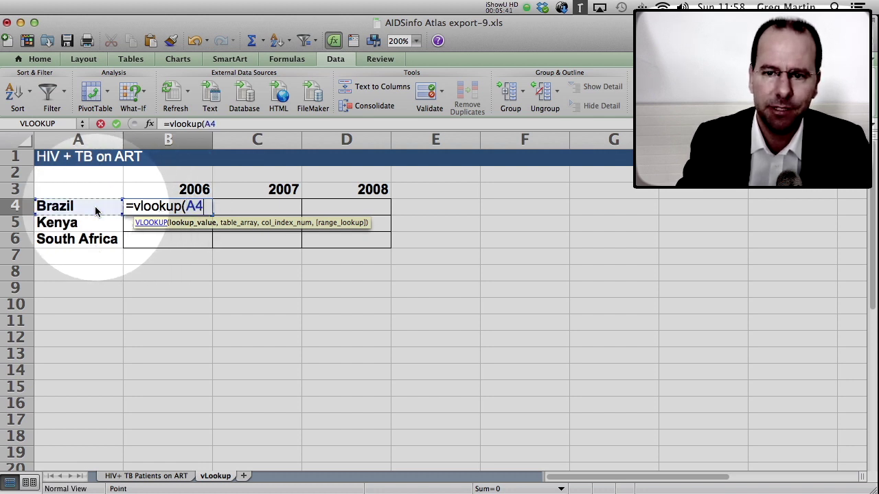
pyautogui.write(',')
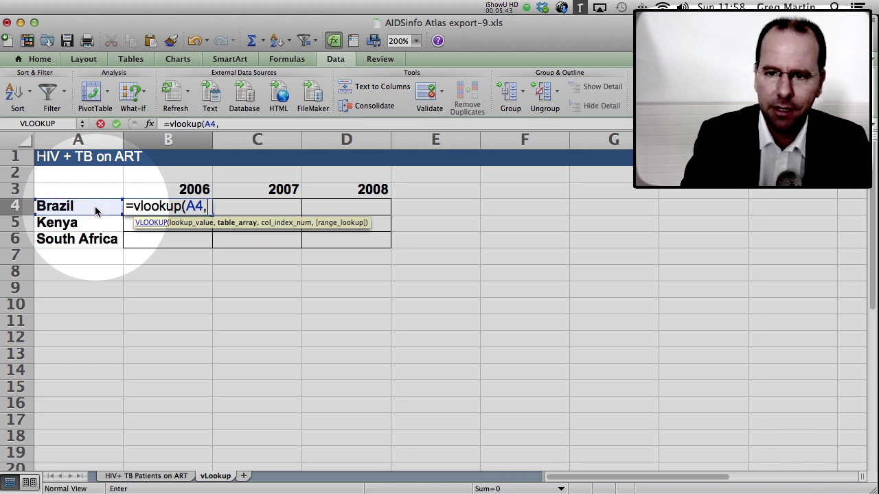
pyautogui.write('a')
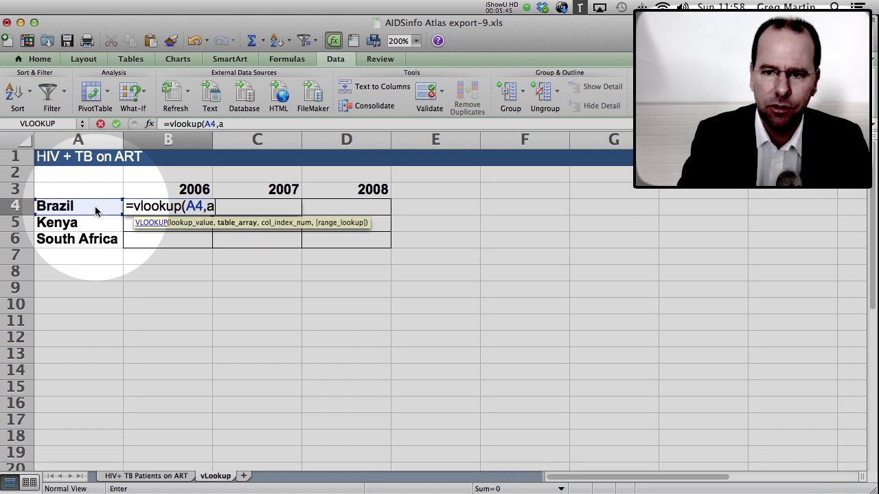
pyautogui.write('ll_data,')
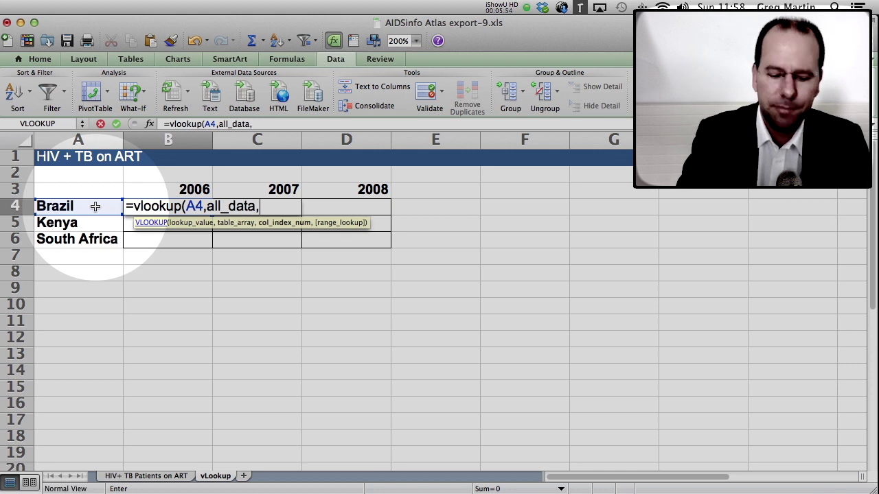
pyautogui.write('5')
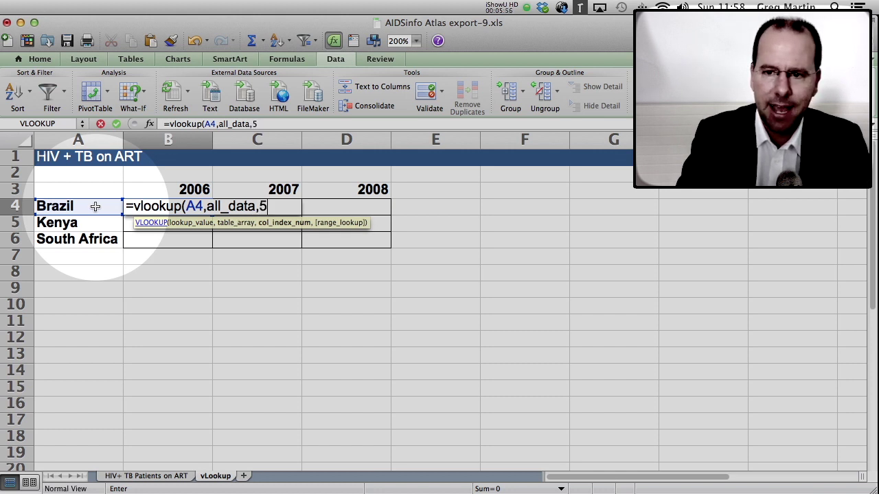
pyautogui.write(',false)')
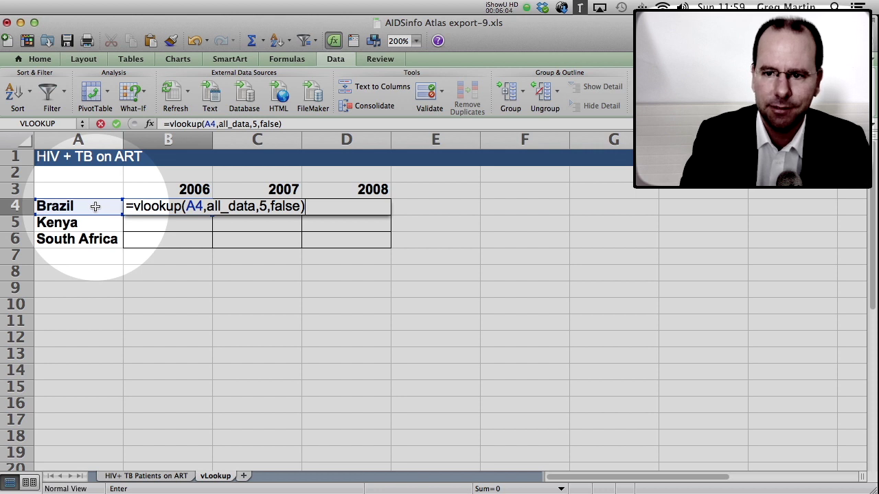
# - Commit the B4 VLOOKUP so it shows 7792, then reopen it to review
pyautogui.press('Return')
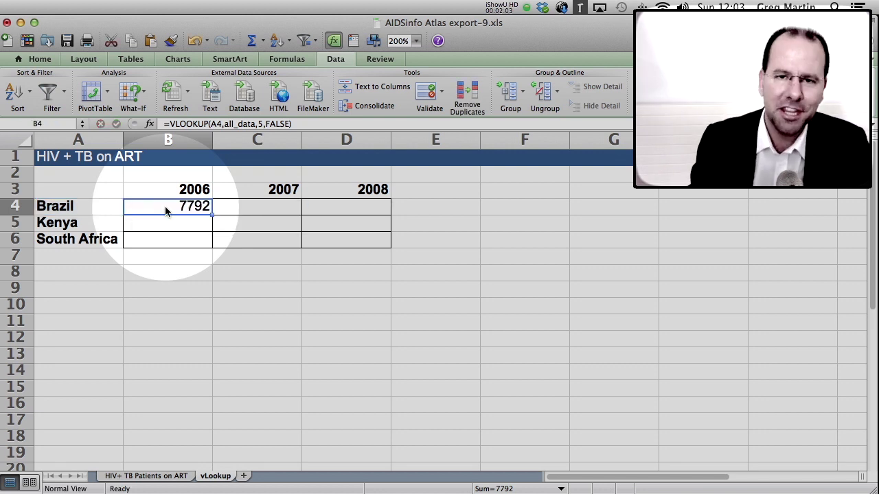
pyautogui.doubleClick(164, 206)
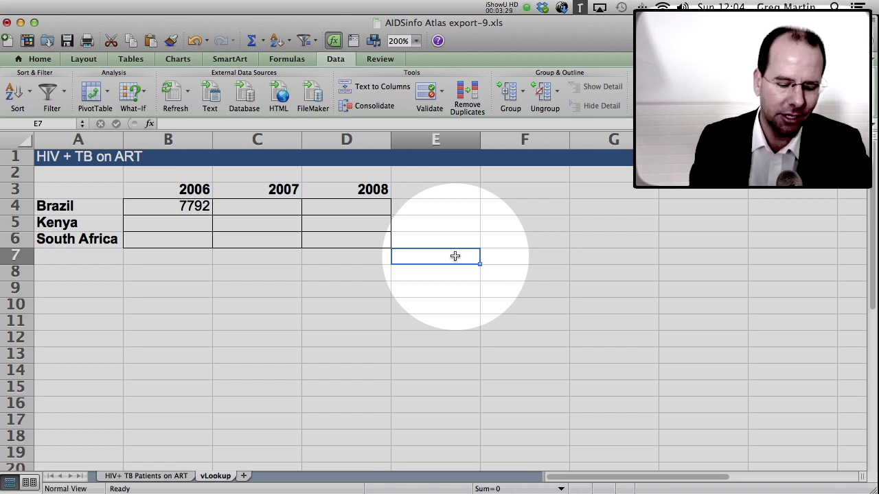
# - Enter helper column numbers 5, 6 and 7 in E7, F7 and G7
pyautogui.write('5')
pyautogui.press('Tab')
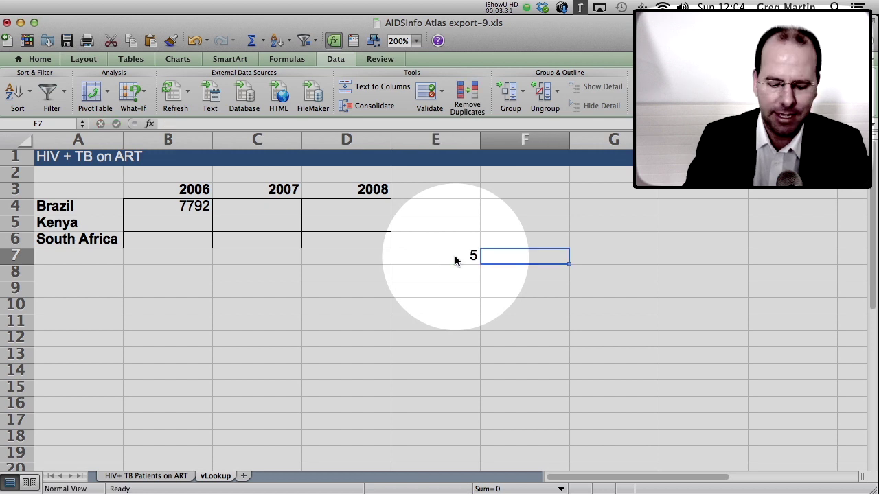
pyautogui.write('6')
pyautogui.press('Tab')
pyautogui.write('7')
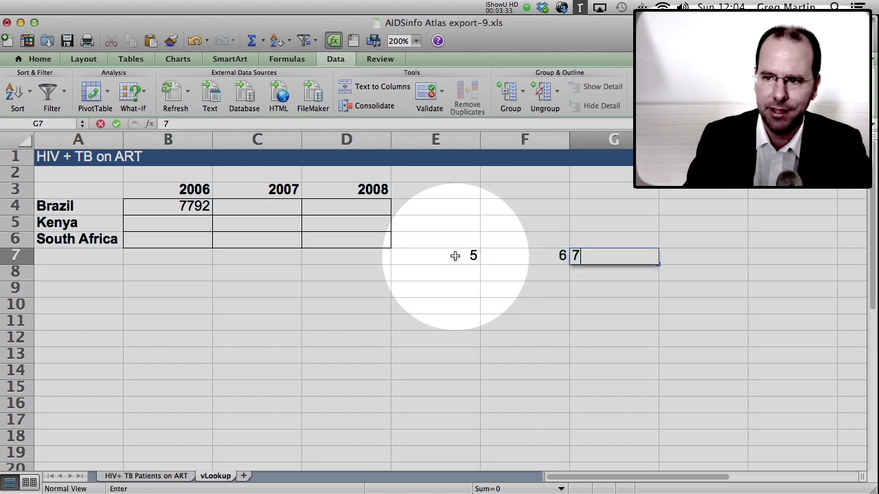
pyautogui.press('Tab')
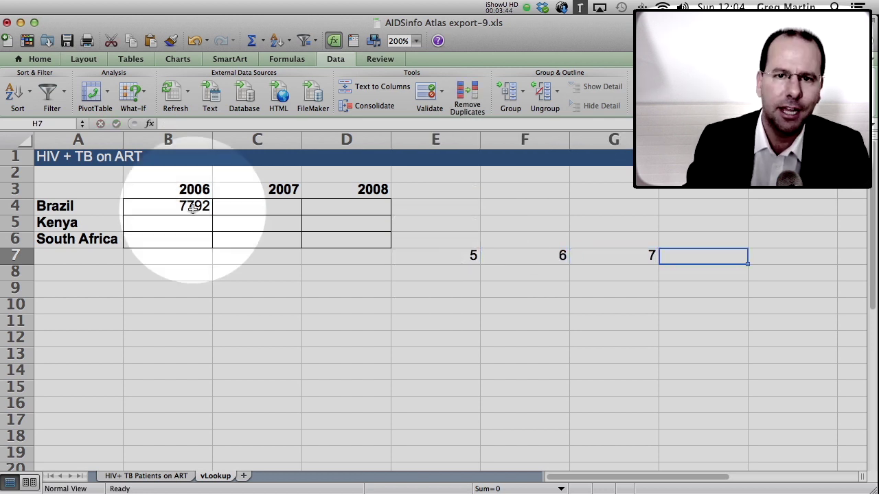
# - Replace the fixed 5 in B4's formula with a reference to E7
pyautogui.doubleClick(191, 210)
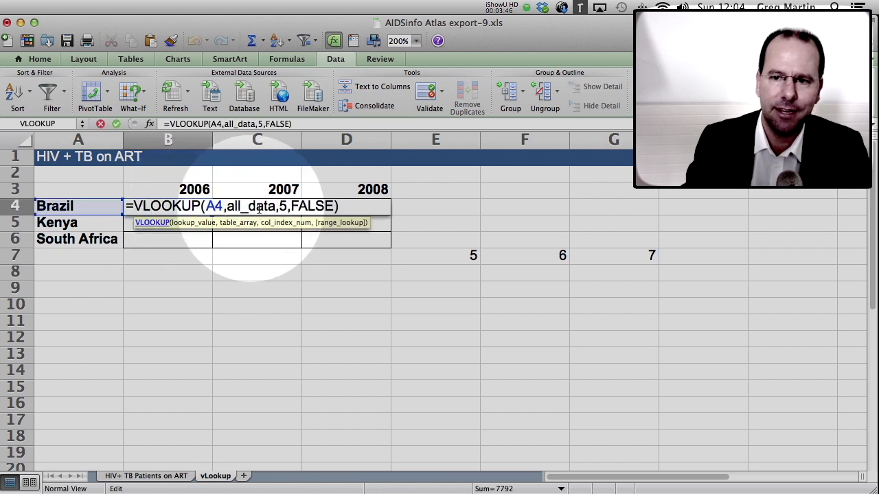
pyautogui.click(288, 207)
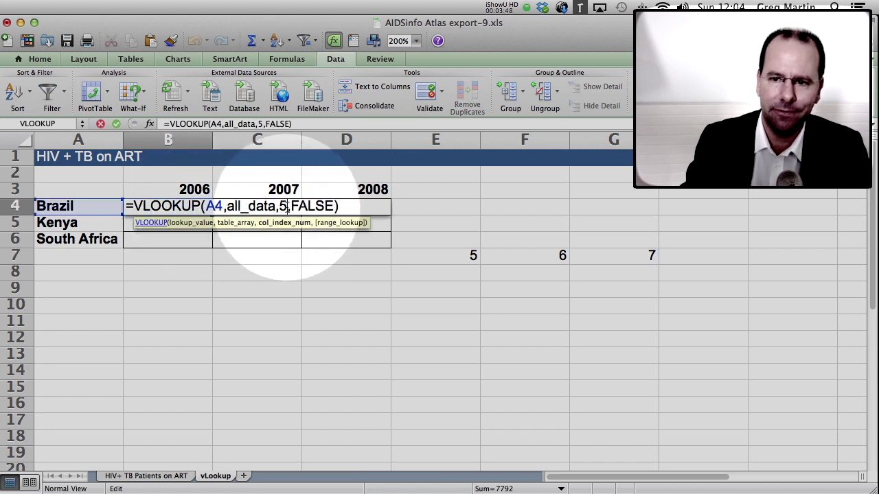
pyautogui.press('BackSpace')
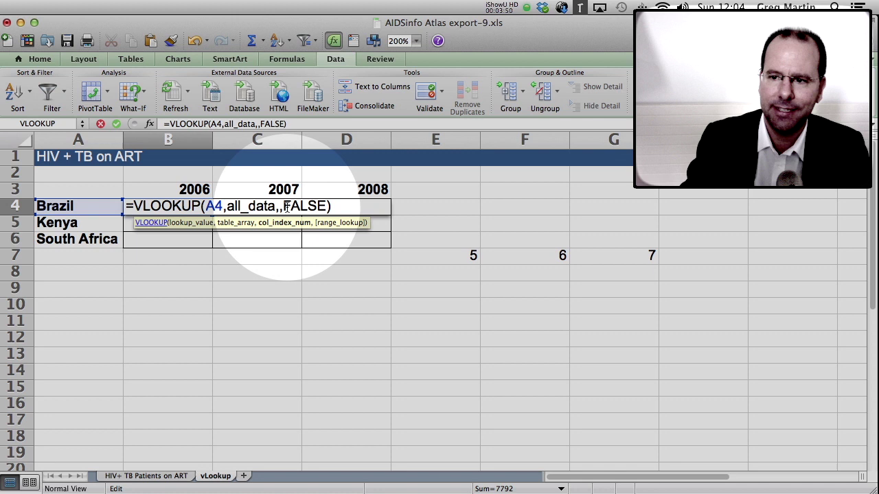
pyautogui.click(456, 258)
pyautogui.write('+')
pyautogui.click(457, 260)
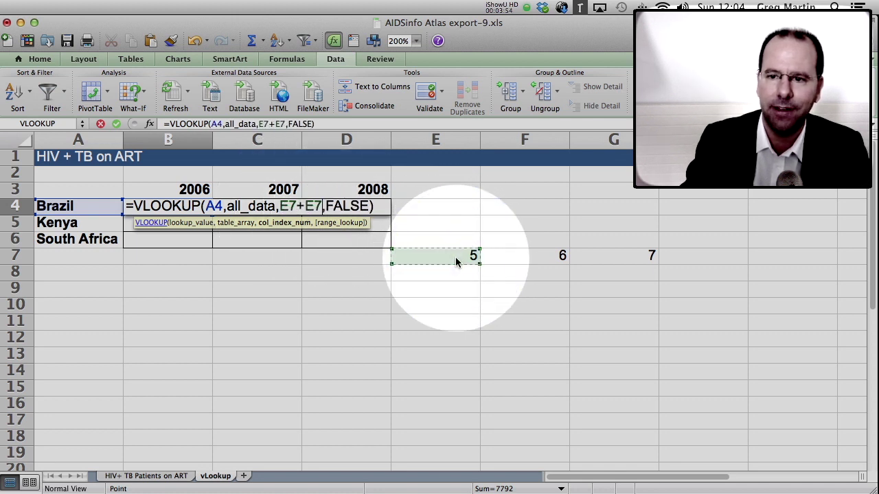
pyautogui.press('BackSpace')
pyautogui.press('BackSpace')
pyautogui.press('BackSpace')
pyautogui.press('Return')
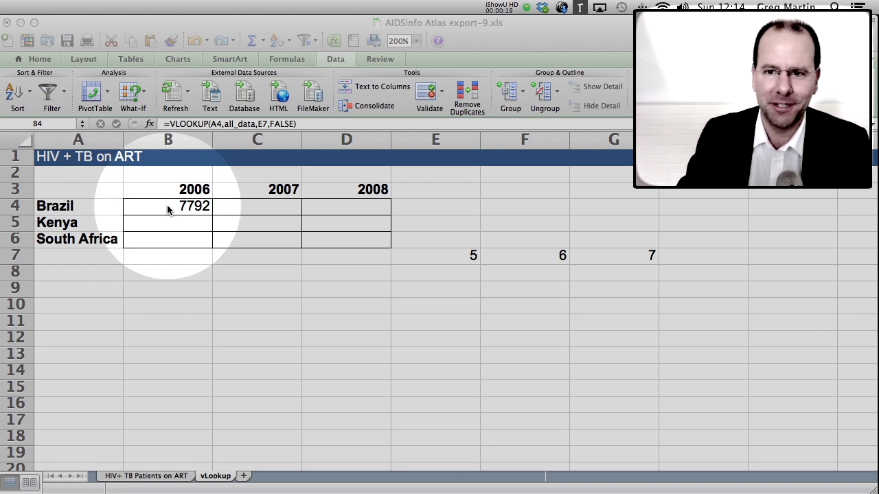
# - Change B4's formula to =VLOOKUP($A4,all_data,E$7,FALSE) using mixed references
pyautogui.doubleClick(168, 209)
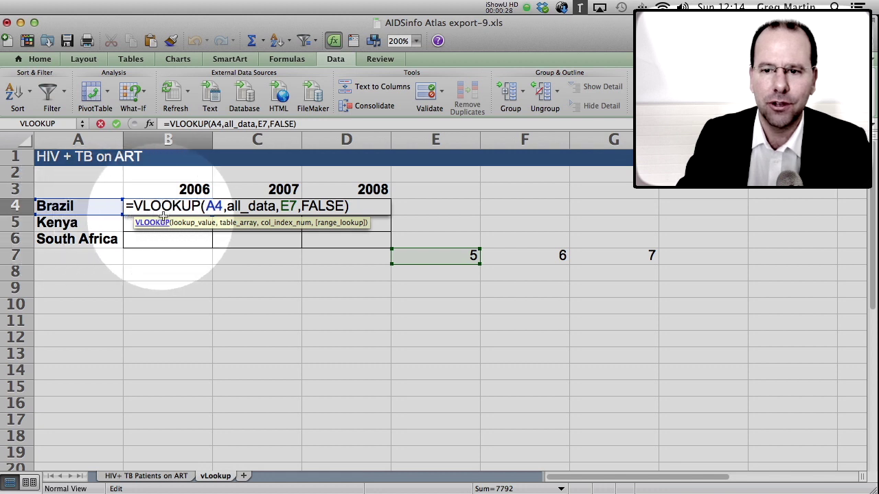
pyautogui.click(206, 207)
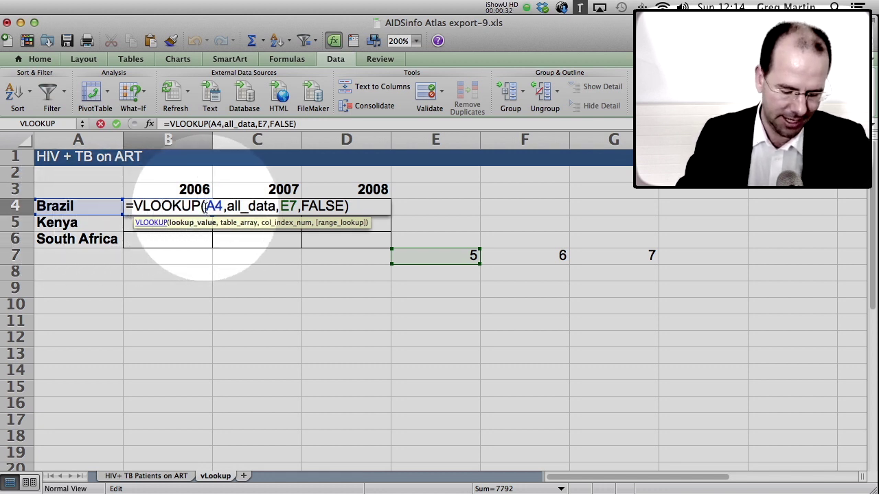
pyautogui.write('$')
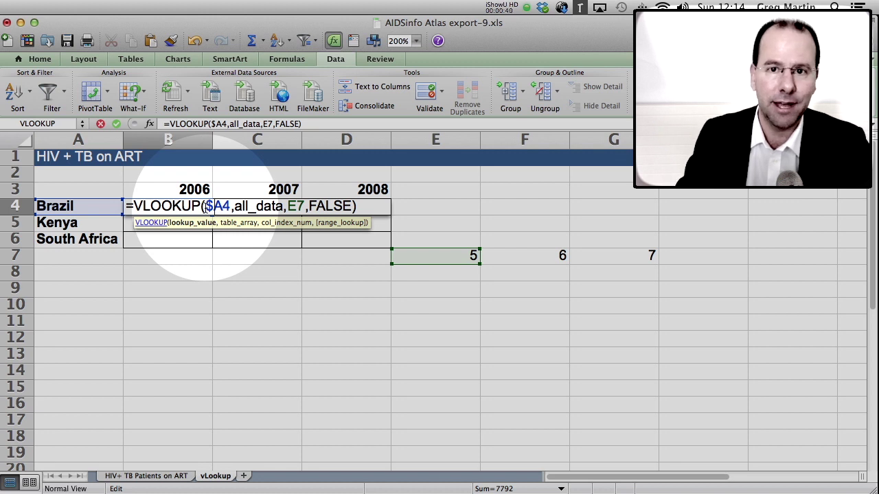
pyautogui.click(297, 208)
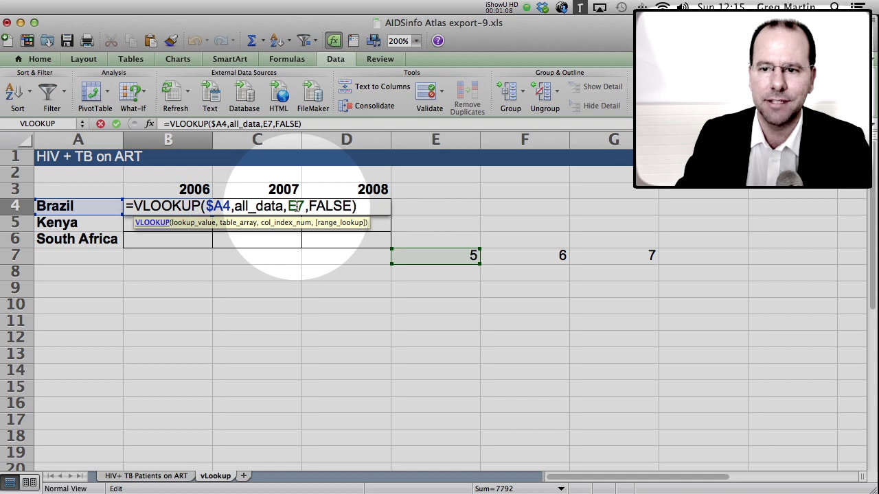
pyautogui.click(296, 205)
pyautogui.write('$')
pyautogui.press('Return')
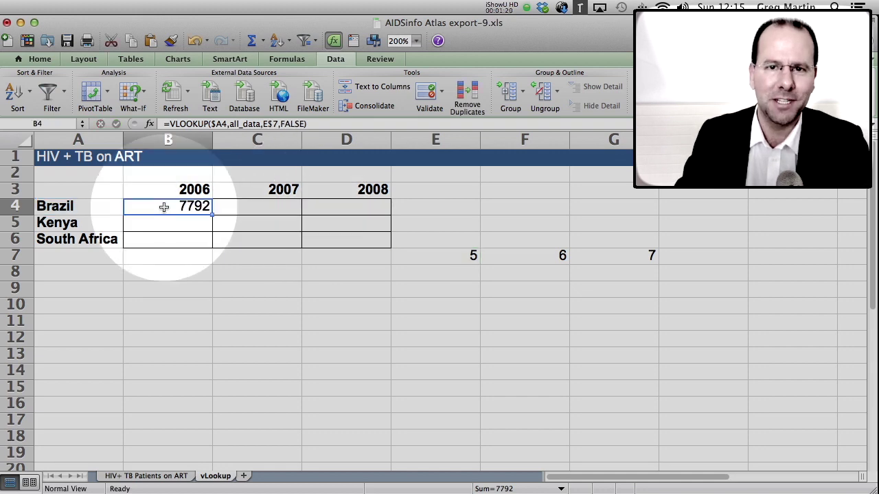
# - Fill the B4 lookup formula across B4:D6, then open A5's country dropdown list
pyautogui.moveTo(212, 215); pyautogui.dragTo(390, 247)
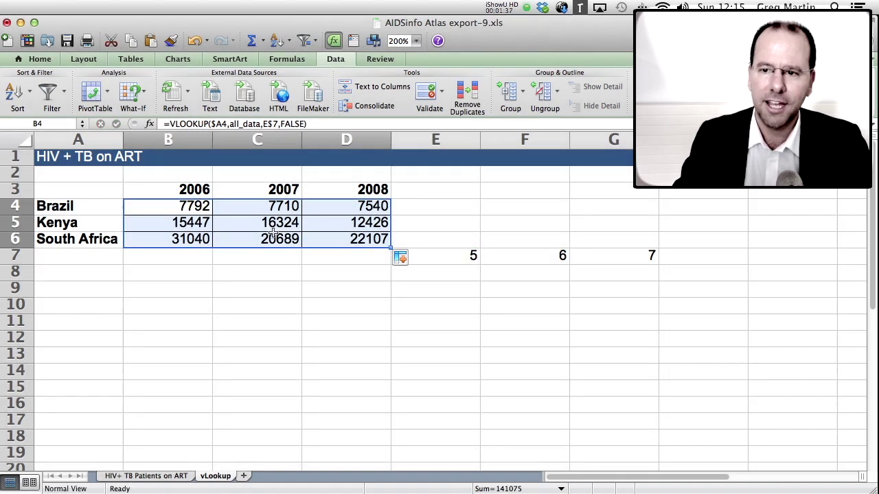
pyautogui.click(102, 223)
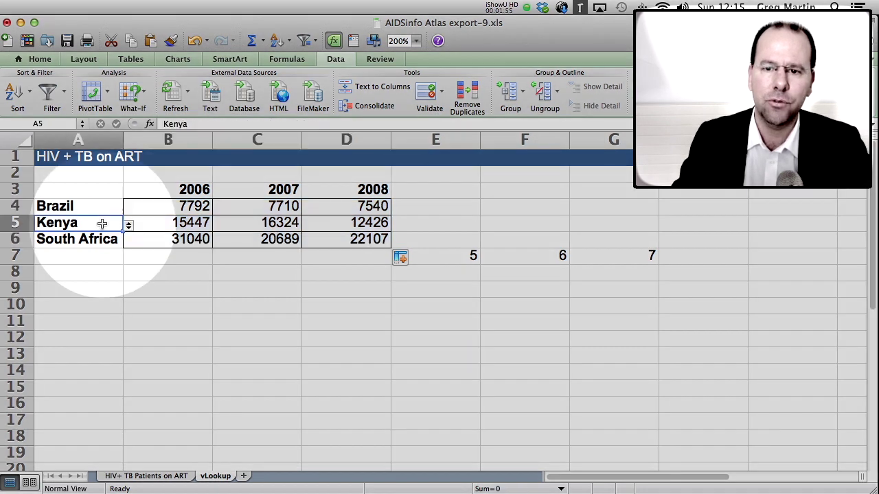
pyautogui.click(128, 226)
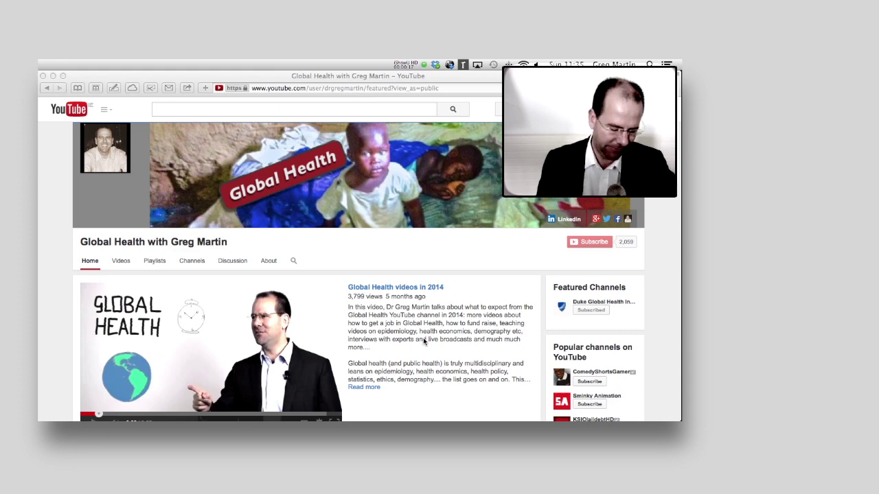
# - Scroll down through the Global Health channel's home page and back up to the top
pyautogui.scroll(-10, 423, 341)
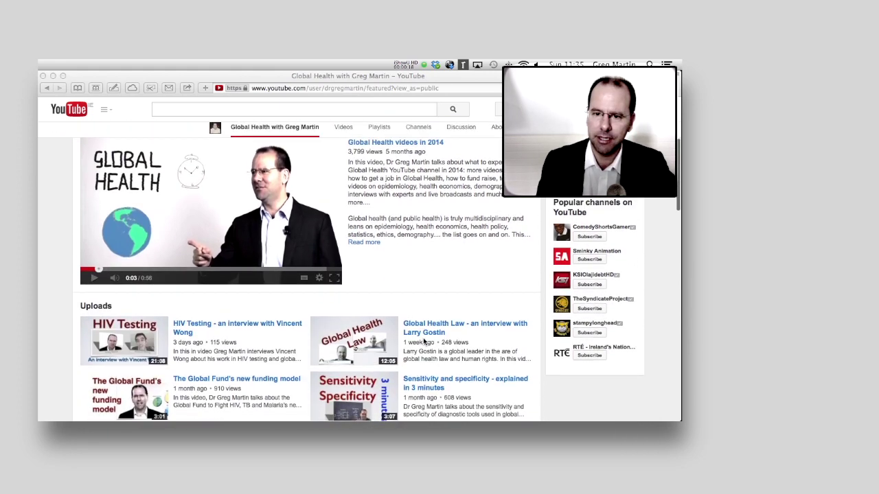
pyautogui.scroll(-15, 423, 341)
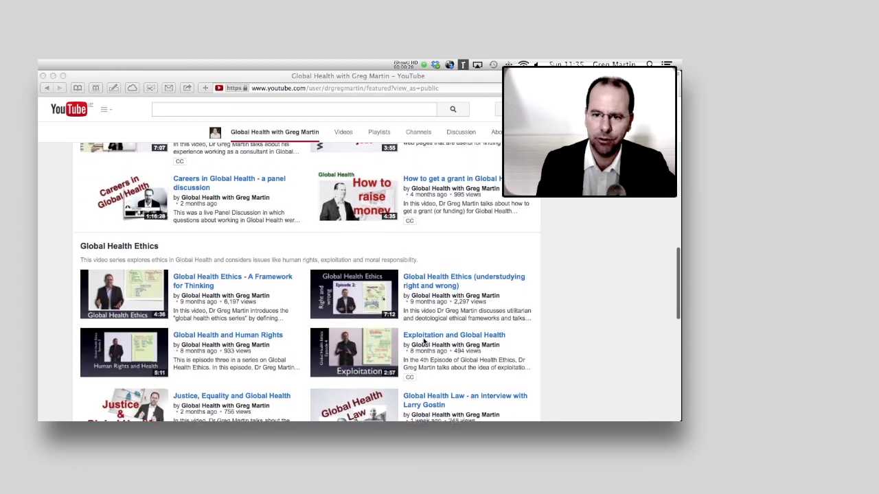
pyautogui.scroll(-1, 423, 342)
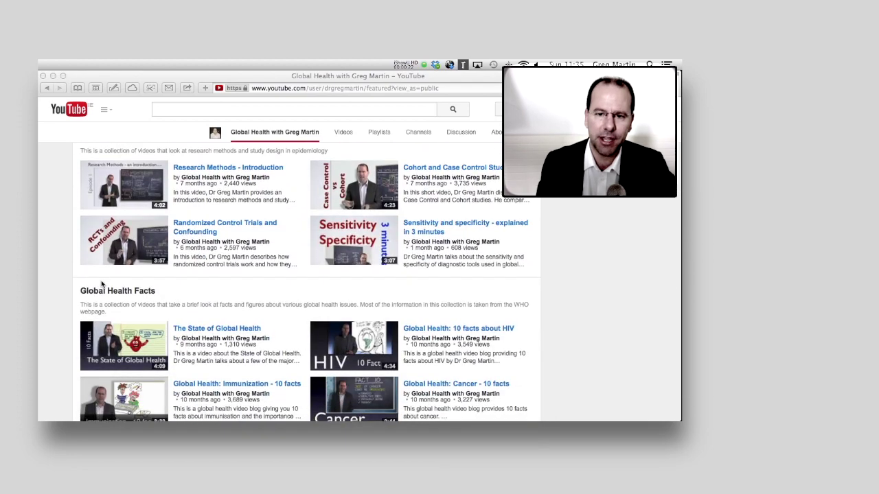
pyautogui.scroll(20, 238, 283)
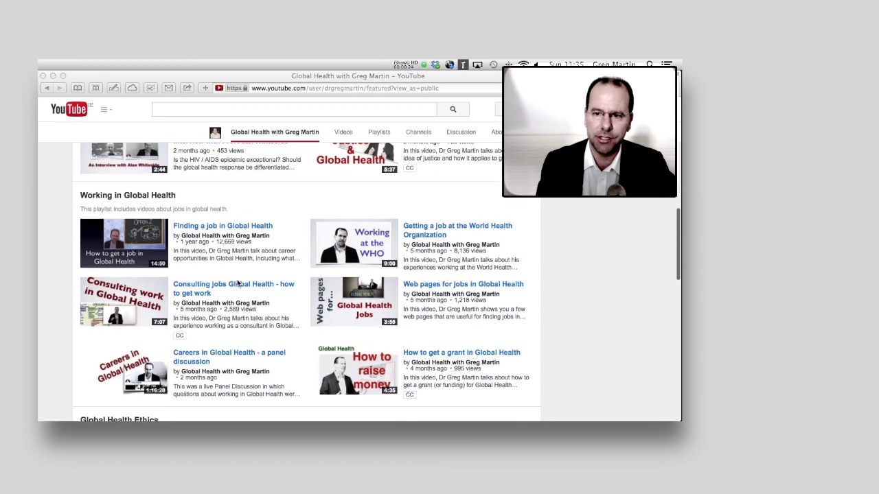
pyautogui.scroll(5, 238, 284)
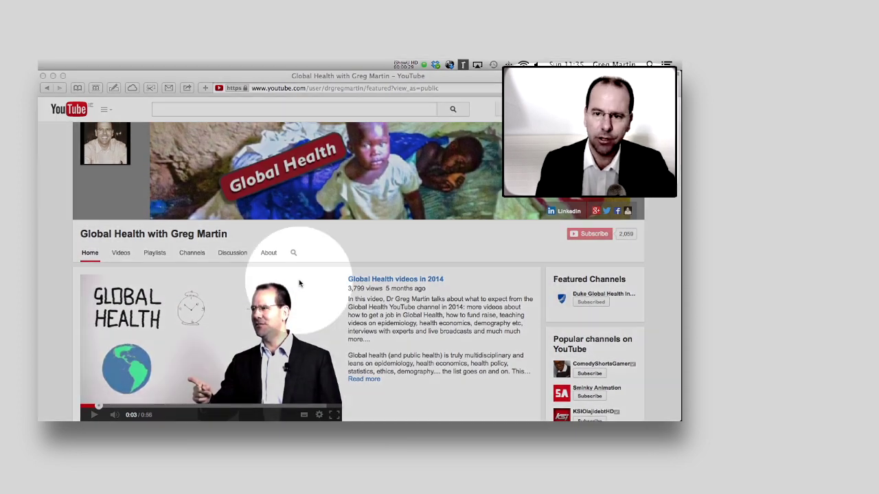
# - Show the Global Health channel's playlists and scroll through them
pyautogui.click(155, 252)
pyautogui.scroll(-10, 192, 248)
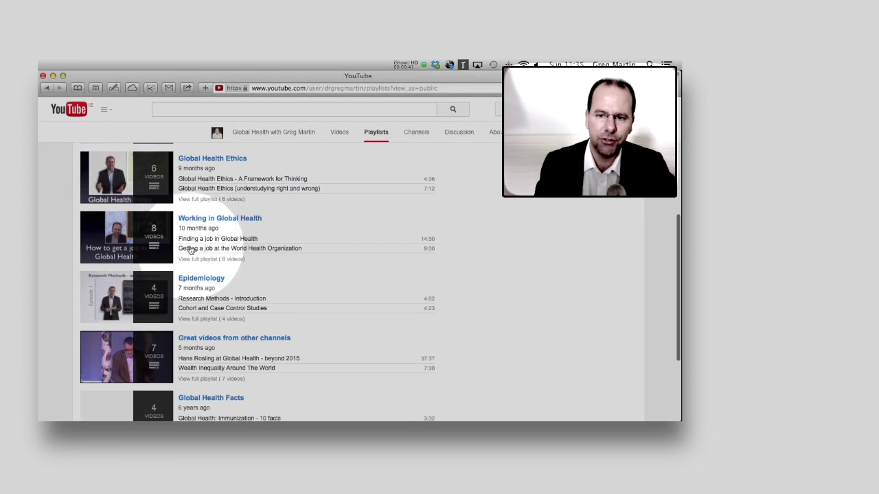
pyautogui.scroll(10, 191, 250)
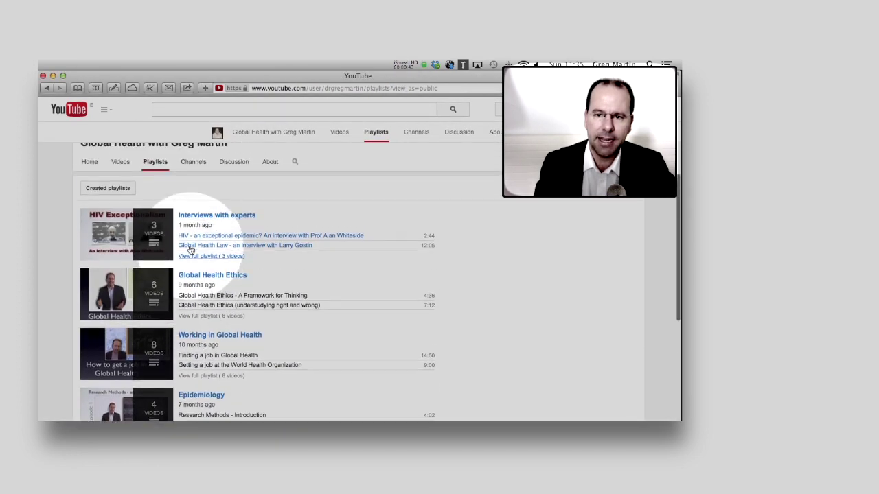
pyautogui.scroll(-3, 191, 251)
pyautogui.scroll(-2, 190, 251)
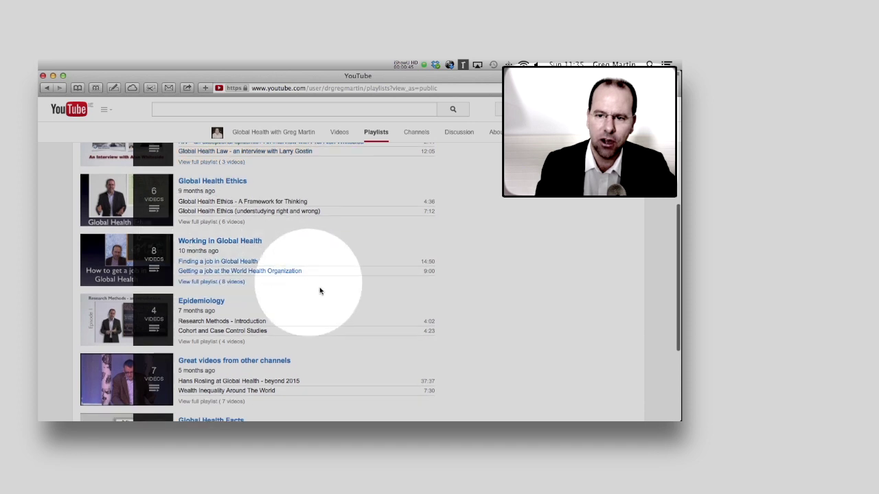
# - Open the full Working in Global Health playlist, then return to the channel's home page
pyautogui.click(215, 282)
pyautogui.scroll(-5, 158, 309)
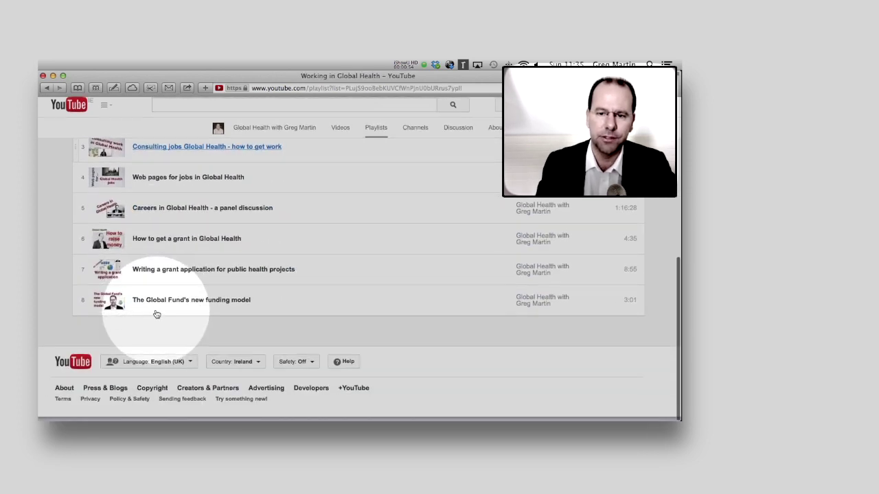
pyautogui.scroll(4, 156, 314)
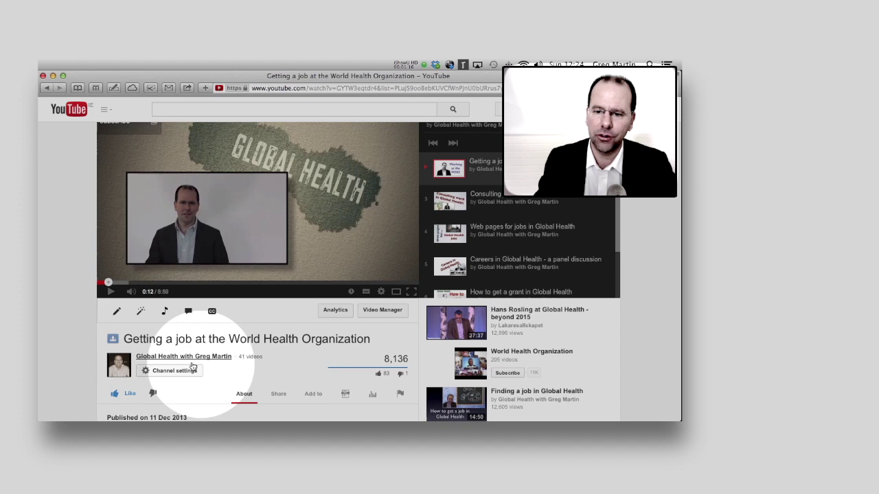
pyautogui.moveTo(189, 359)
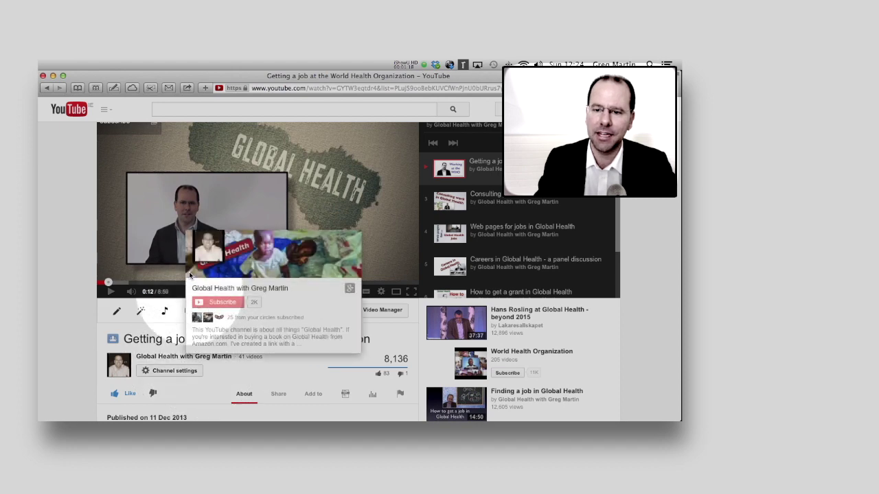
pyautogui.click(184, 357)
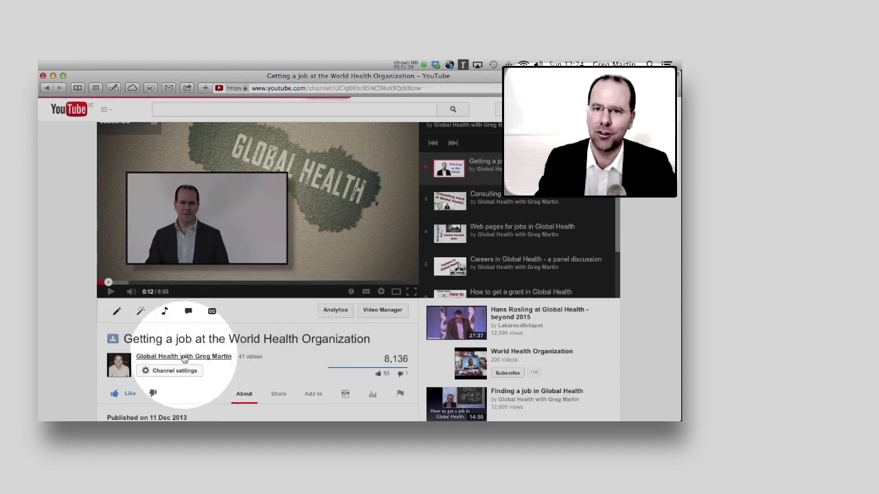